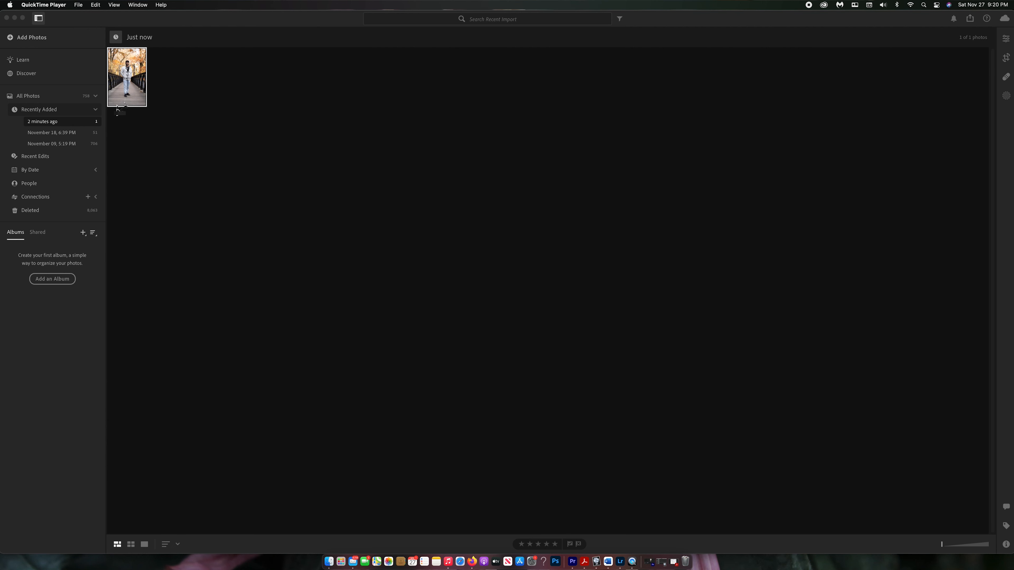
- Open the portrait of the man on the bridge for editing
double_click(134, 89)
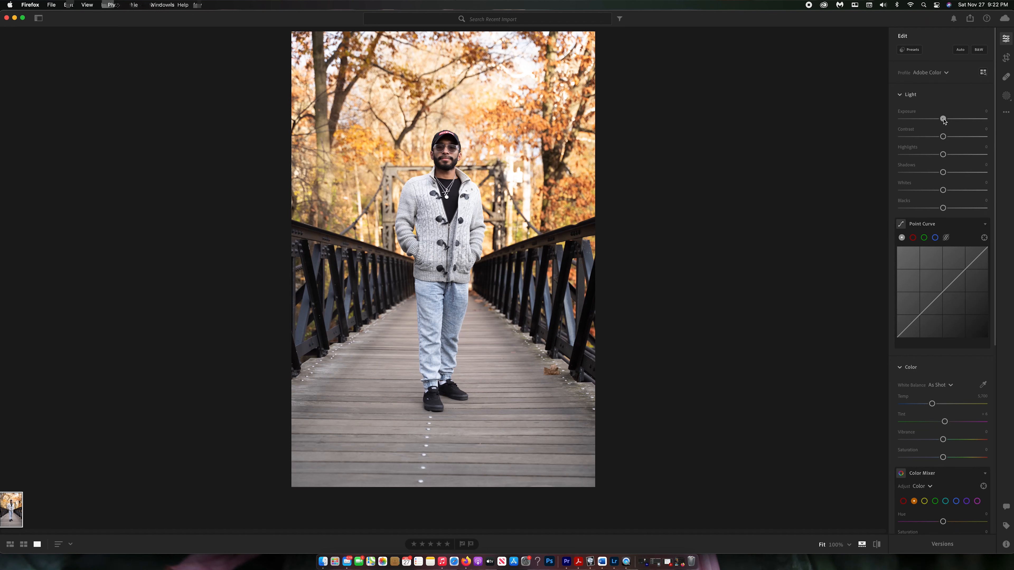
- Try slightly brightening and darkening the portrait with the Exposure setting
click(944, 119)
drag(944, 119, 945, 120)
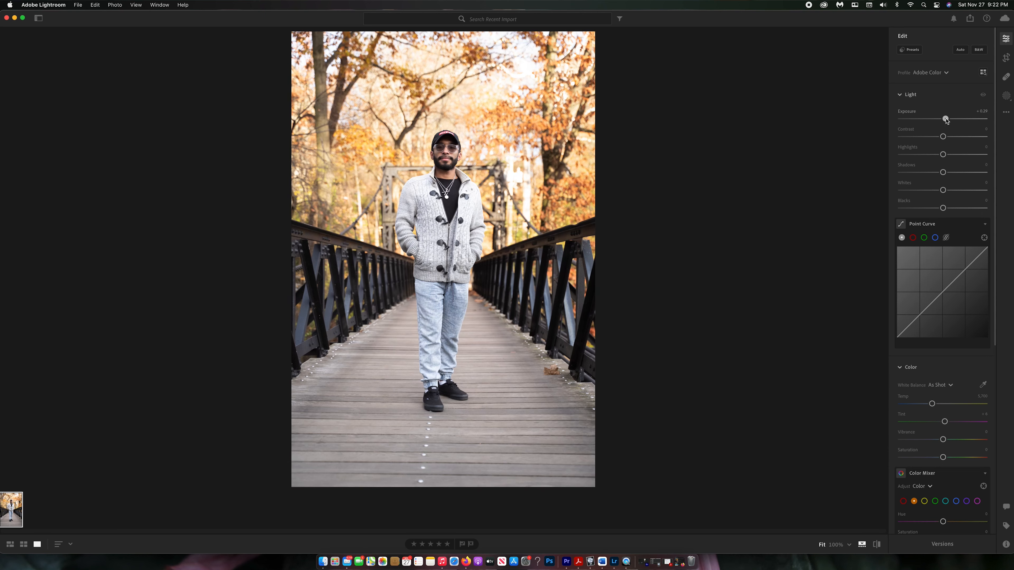
drag(945, 120, 942, 121)
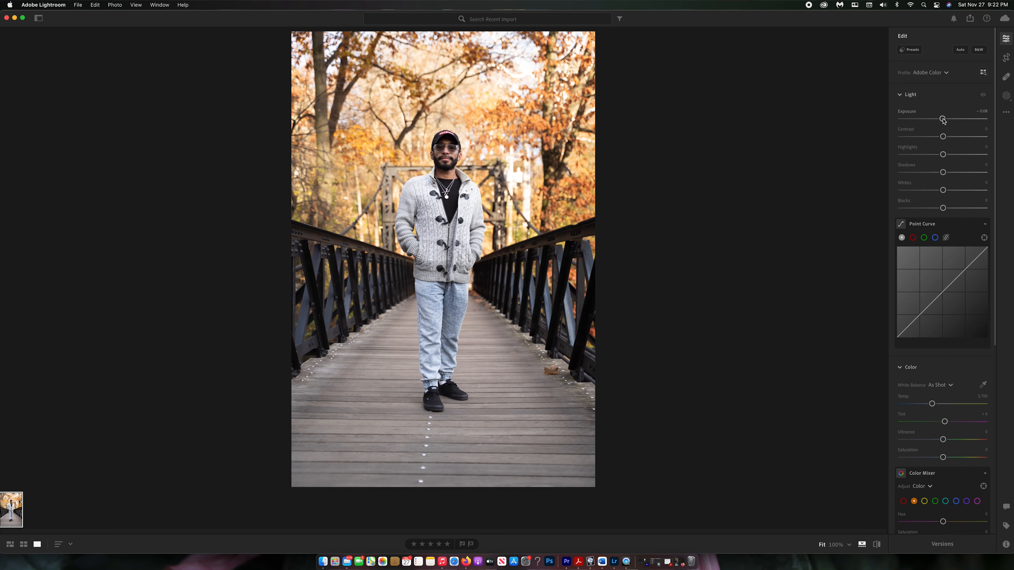
drag(943, 119, 943, 121)
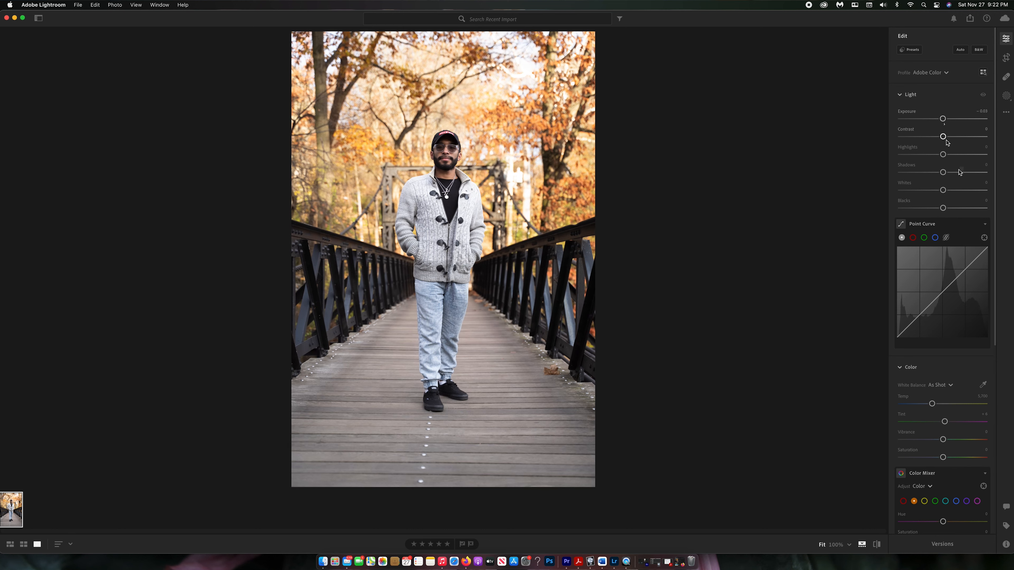
- Apply the automatic light and color adjustments and set Highlights to about -51
click(960, 50)
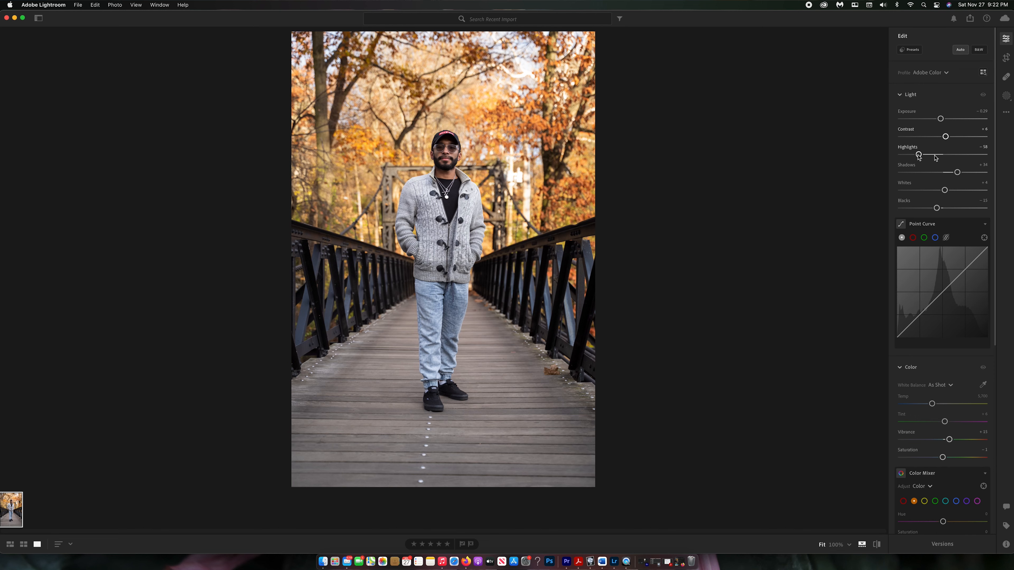
drag(918, 154, 923, 156)
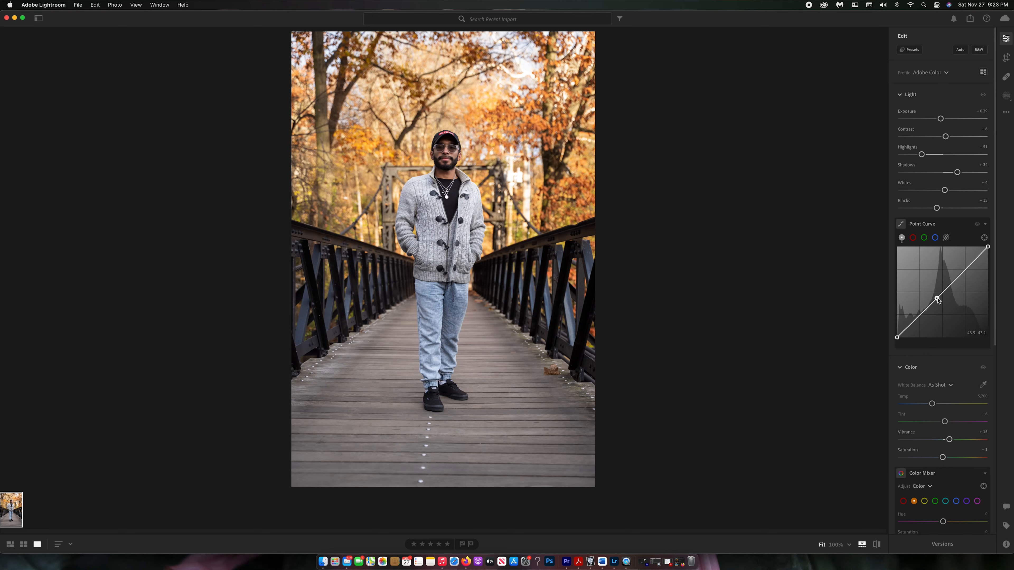
- Shape the point curve into a gentle S with a midtone anchor, a lowered shadow point and a fine-tuned highlight point
drag(938, 297, 939, 296)
drag(923, 311, 925, 313)
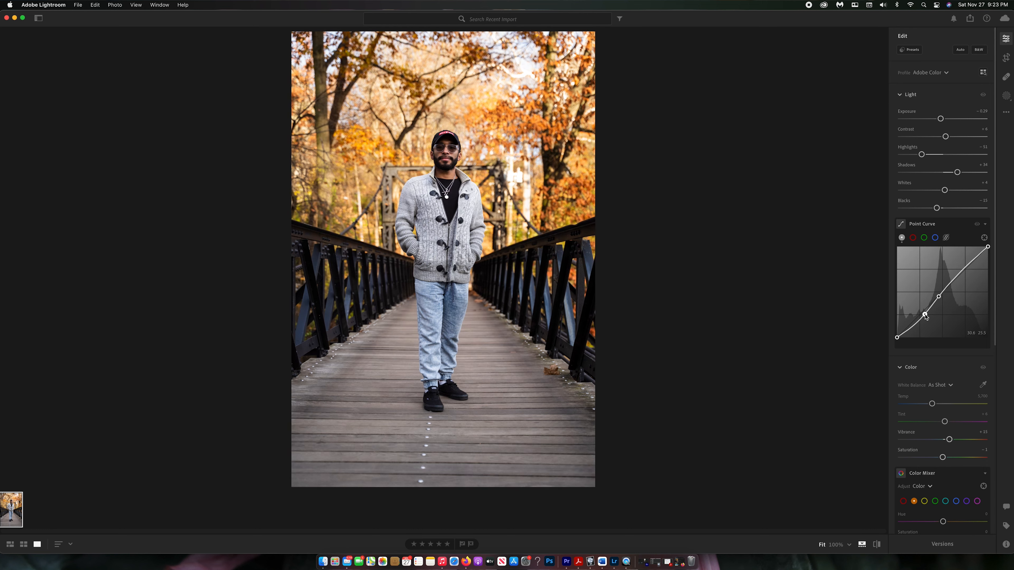
drag(925, 314, 924, 314)
click(979, 225)
click(979, 225)
drag(962, 275, 957, 271)
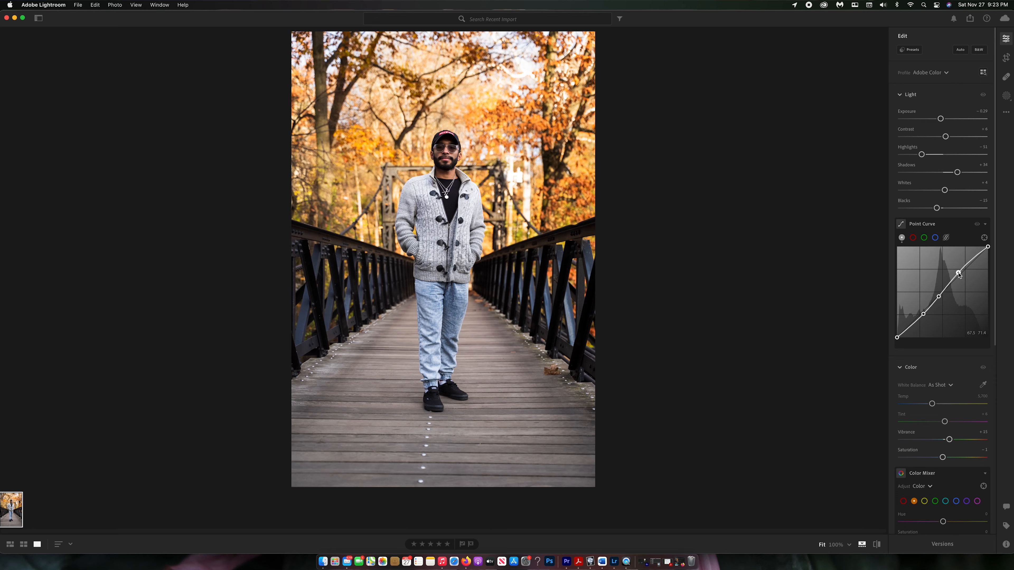
drag(958, 273, 958, 273)
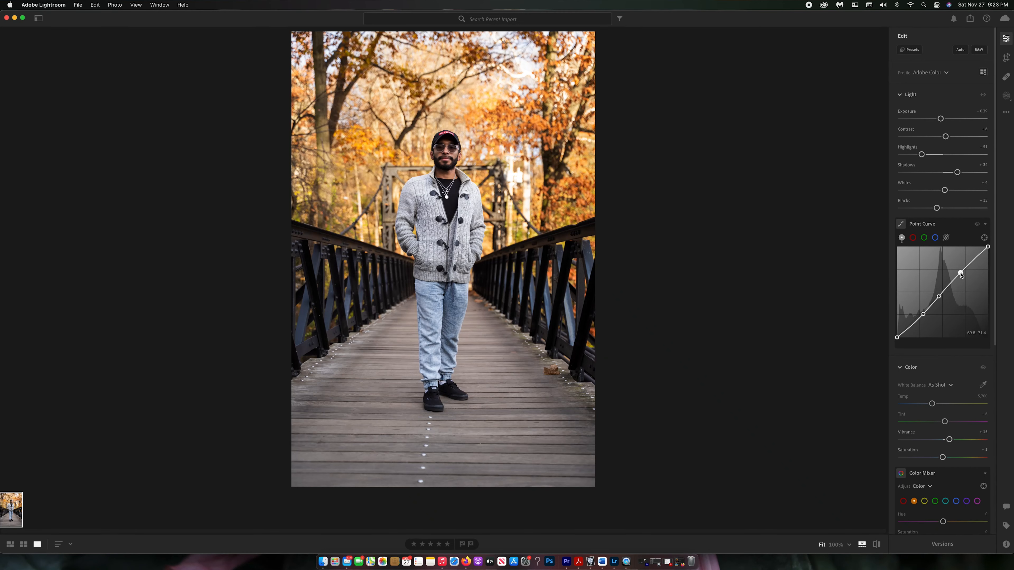
drag(960, 274, 960, 275)
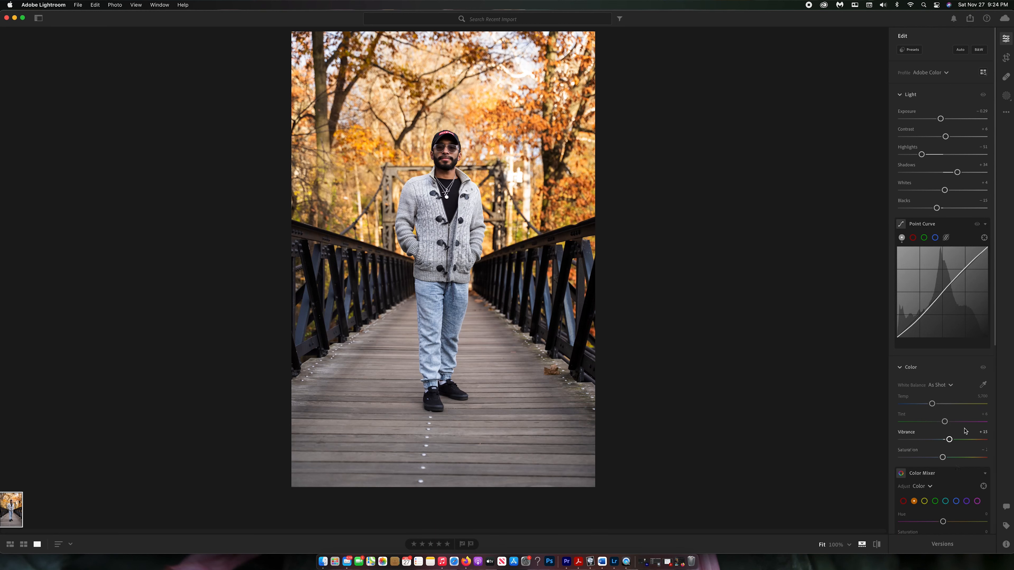
- Raise the saturation of the orange tones in the Color Mixer to about +25, leaving the orange hue at 0
scroll(943, 414, down, 5)
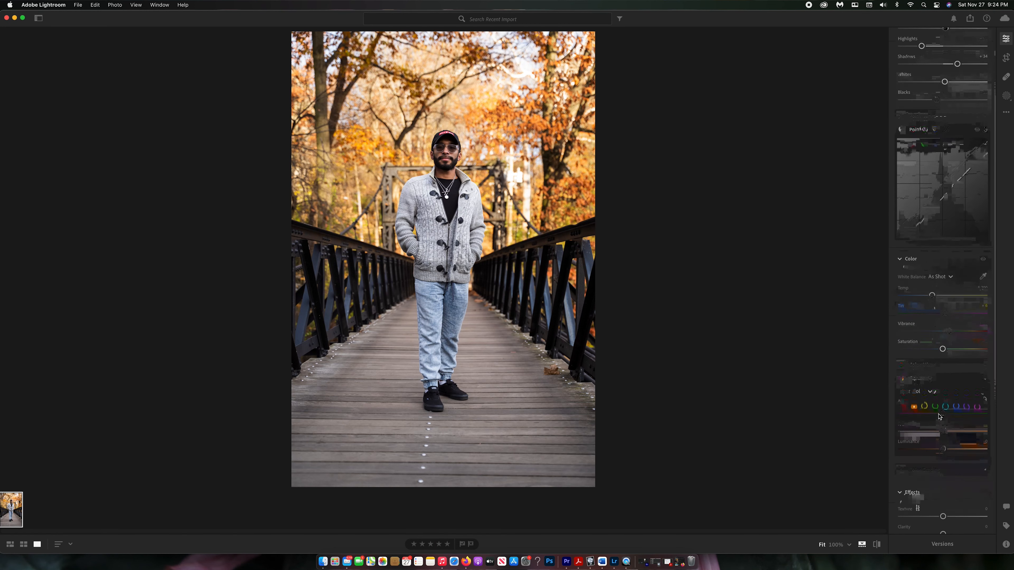
mouse_move(944, 414)
mouse_down()
mouse_move(934, 416)
mouse_move(944, 414)
mouse_up()
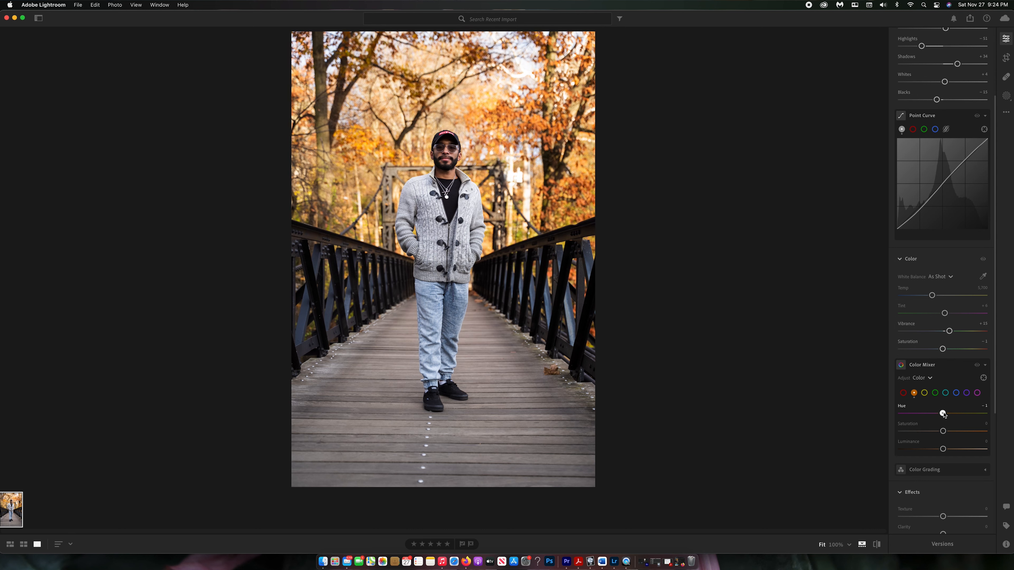
mouse_move(946, 435)
mouse_down()
mouse_move(971, 431)
mouse_move(946, 431)
mouse_up()
double_click(952, 432)
click(904, 393)
mouse_move(952, 436)
mouse_down()
mouse_move(978, 432)
mouse_move(944, 432)
mouse_up()
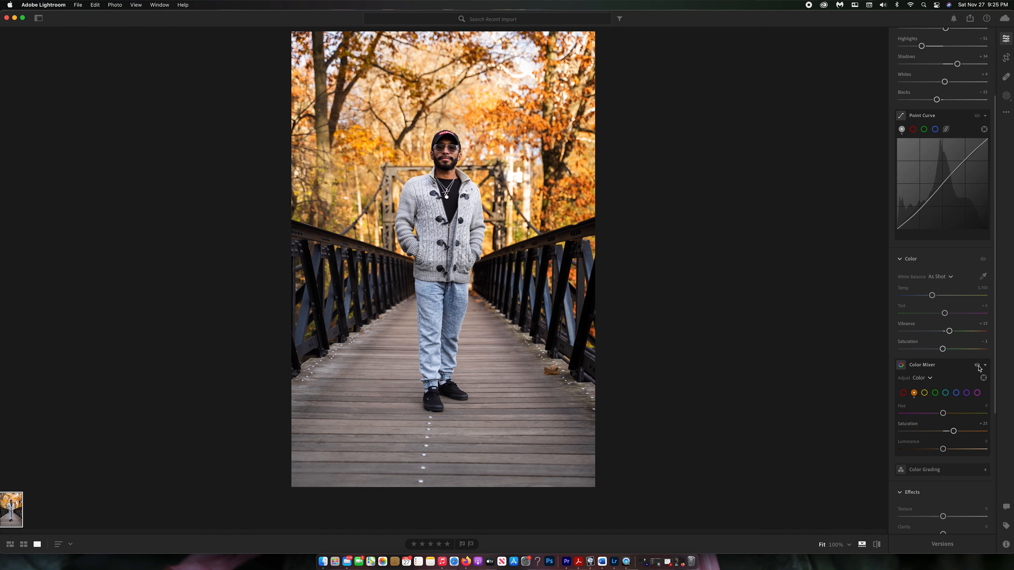
- Compare the portrait with and without the Color Mixer adjustments
click(978, 366)
click(979, 366)
click(978, 366)
click(978, 366)
click(978, 366)
click(979, 366)
- Add a slight amount of Texture and Clarity to the portrait in the Effects settings
scroll(967, 482, down, 5)
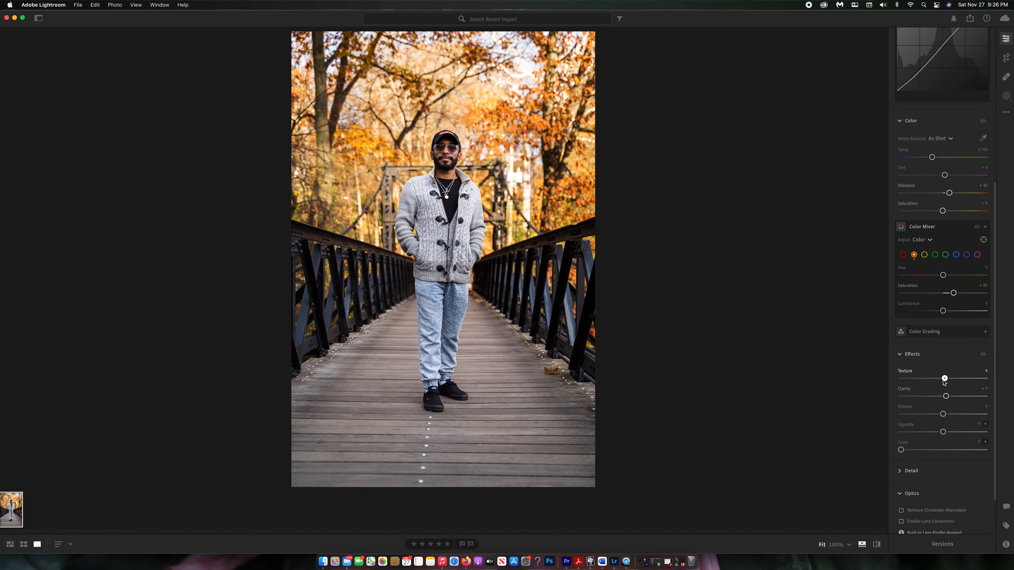
drag(944, 396, 946, 396)
drag(942, 397, 943, 397)
- Create a tall radial gradient mask centered on the man and invert it to target the surroundings
scroll(965, 150, up, 10)
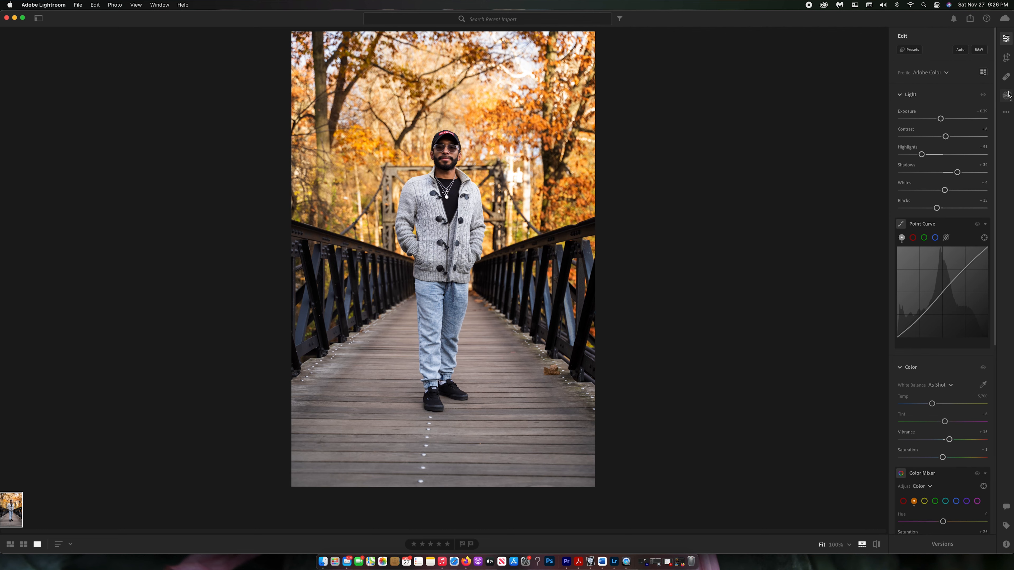
click(1003, 106)
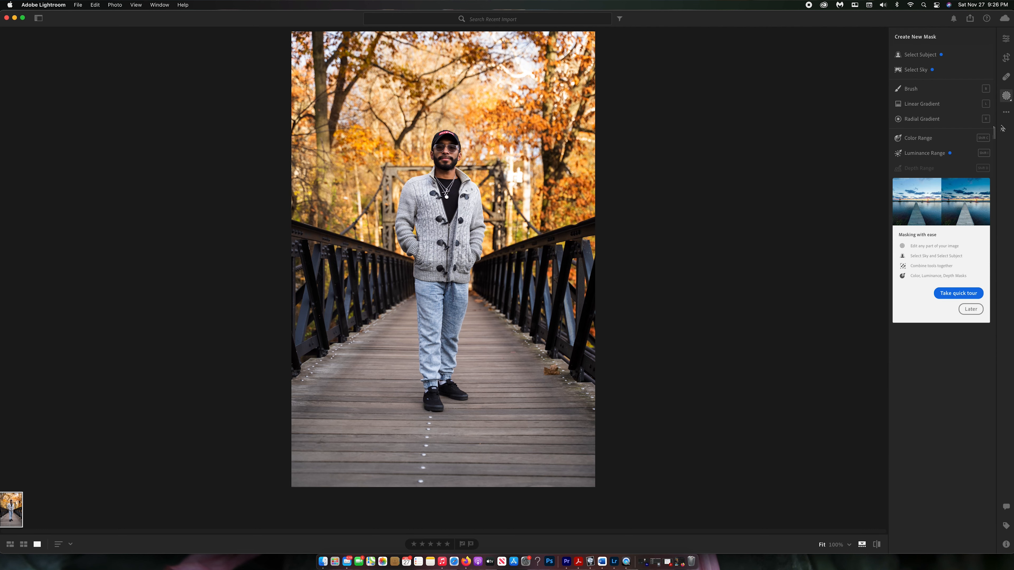
click(912, 122)
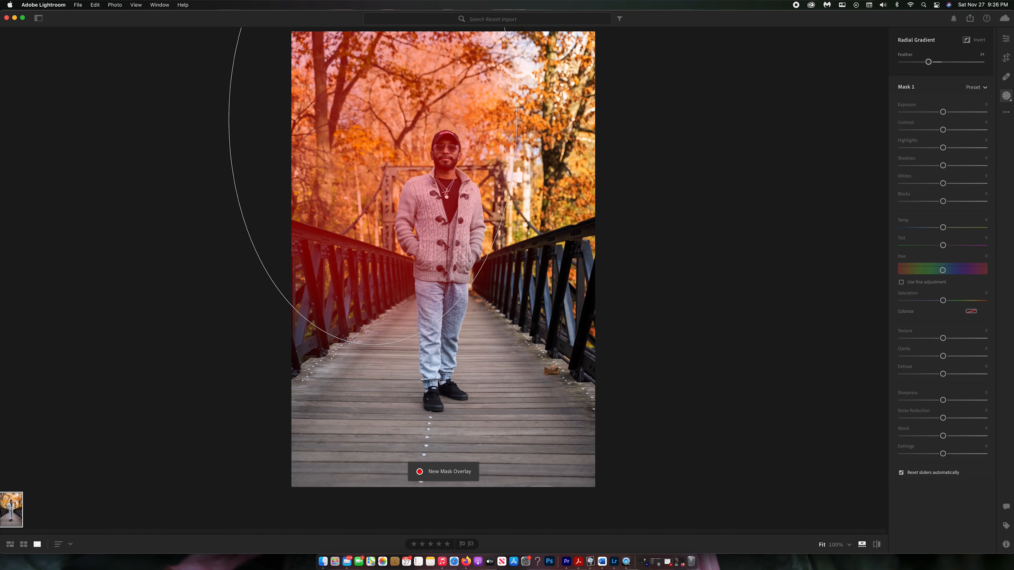
drag(294, 317, 423, 282)
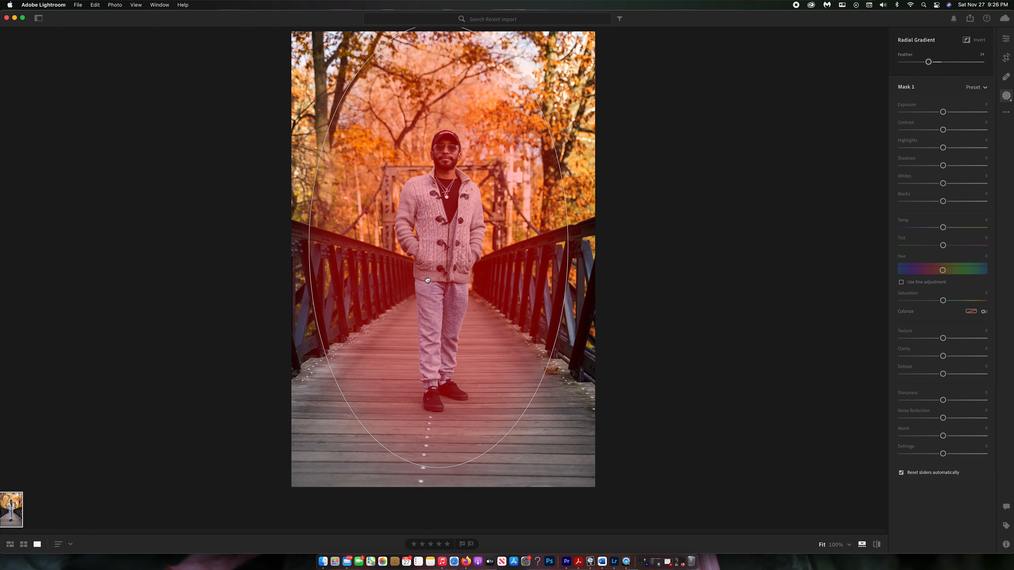
drag(525, 248, 474, 254)
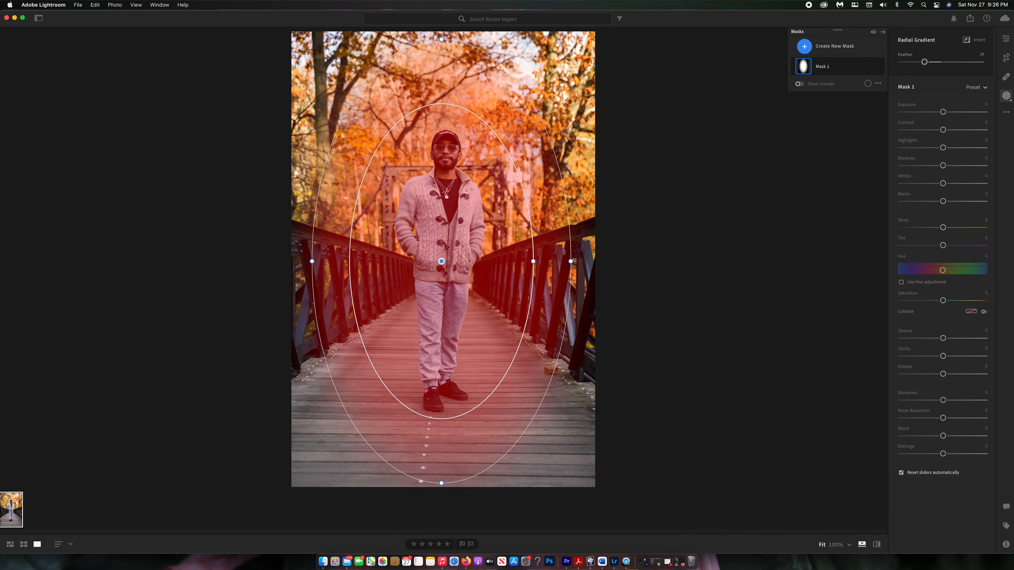
drag(571, 261, 580, 261)
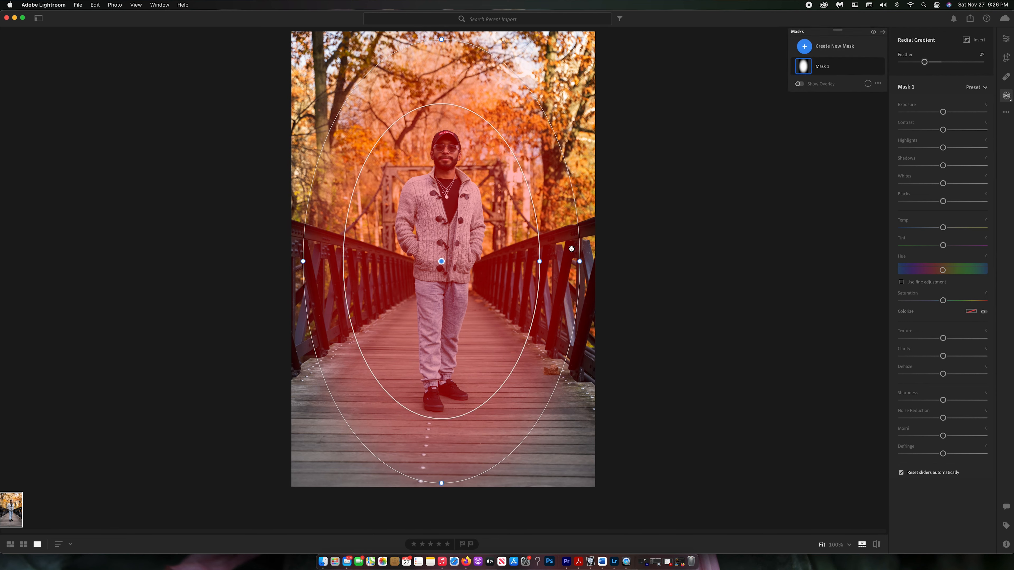
click(967, 40)
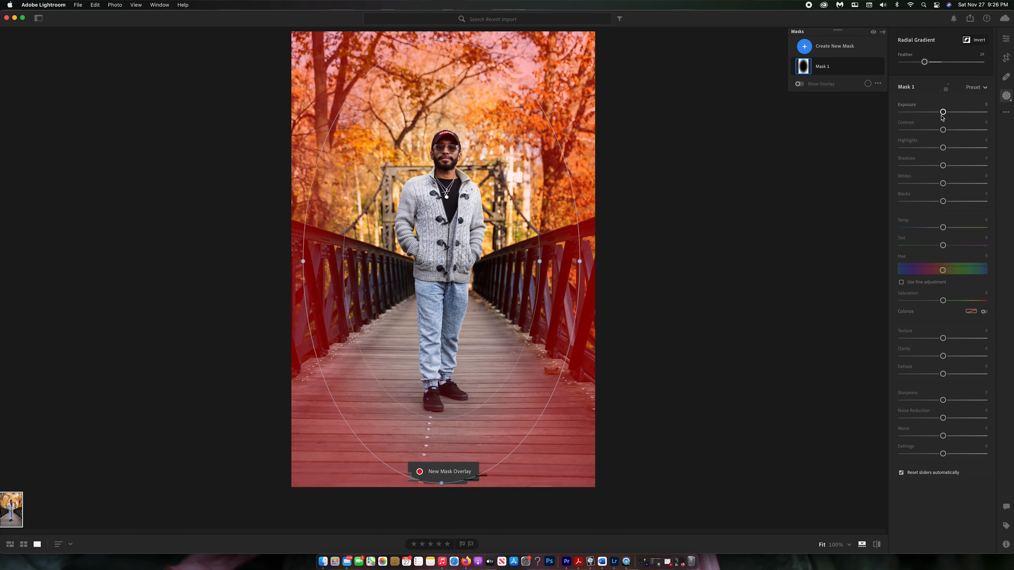
- Lower the inverted mask's exposure to about -1.5 and narrow the ellipse around the man
drag(944, 112, 939, 116)
drag(472, 212, 475, 209)
drag(345, 261, 360, 261)
drag(434, 245, 434, 245)
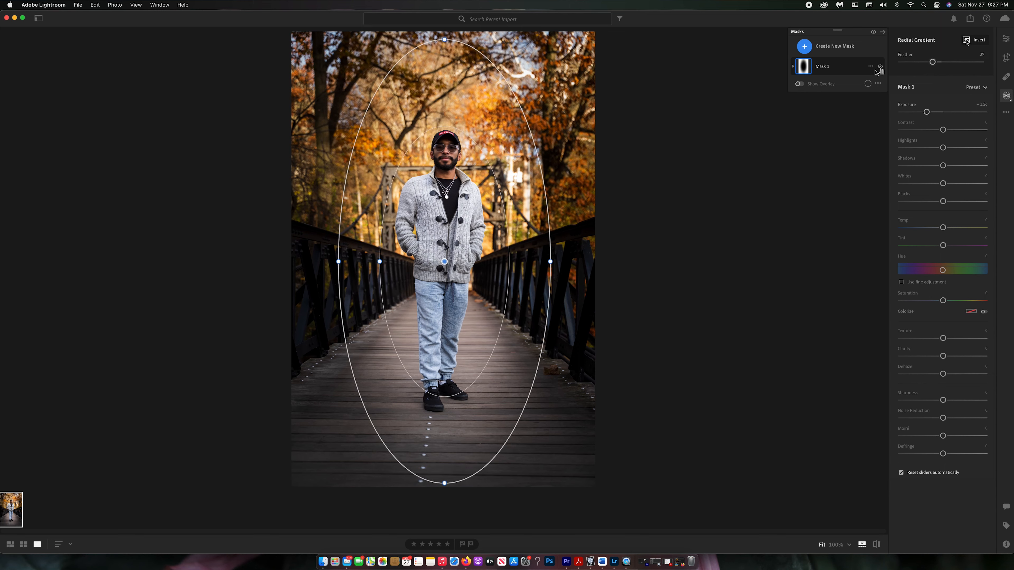
- Compare the portrait with and without the radial mask's darkening
click(881, 67)
click(880, 67)
click(881, 67)
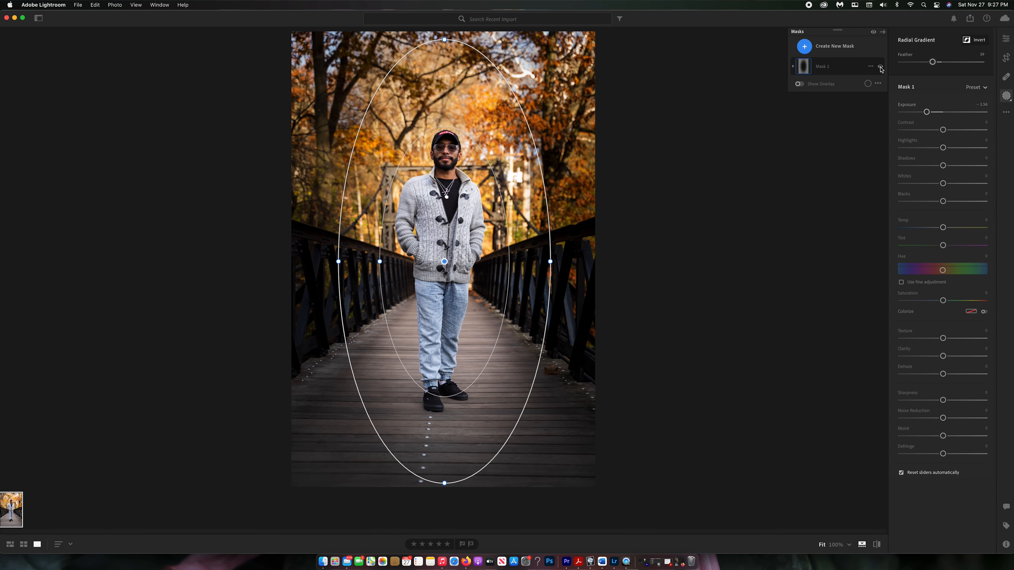
click(880, 67)
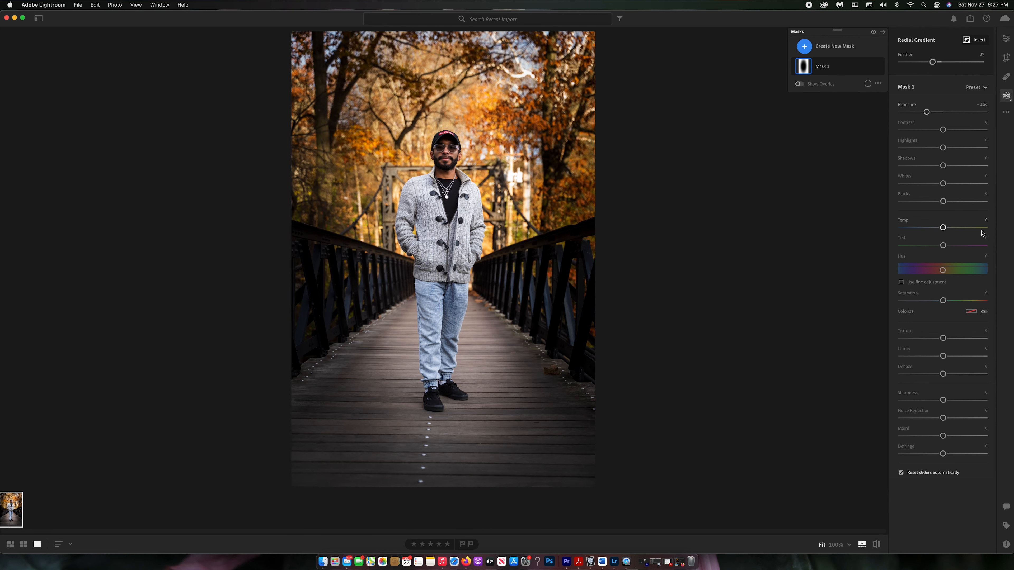
- Set the radial mask's Exposure to about -1.00, Whites to about +8, Blacks to about -11 and Shadows to about -1
drag(927, 112, 933, 112)
drag(944, 202, 949, 184)
drag(948, 184, 939, 167)
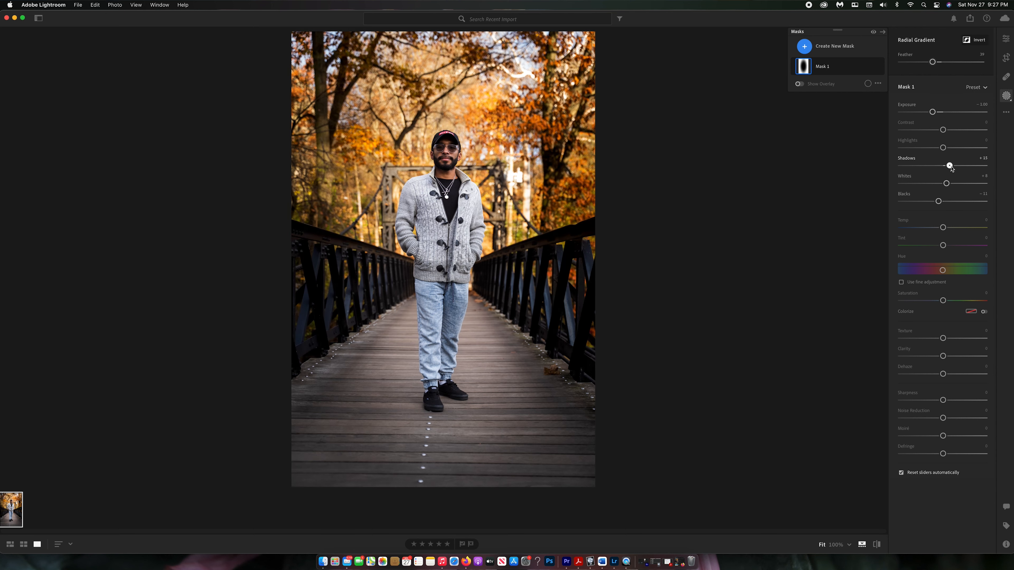
drag(948, 166, 946, 168)
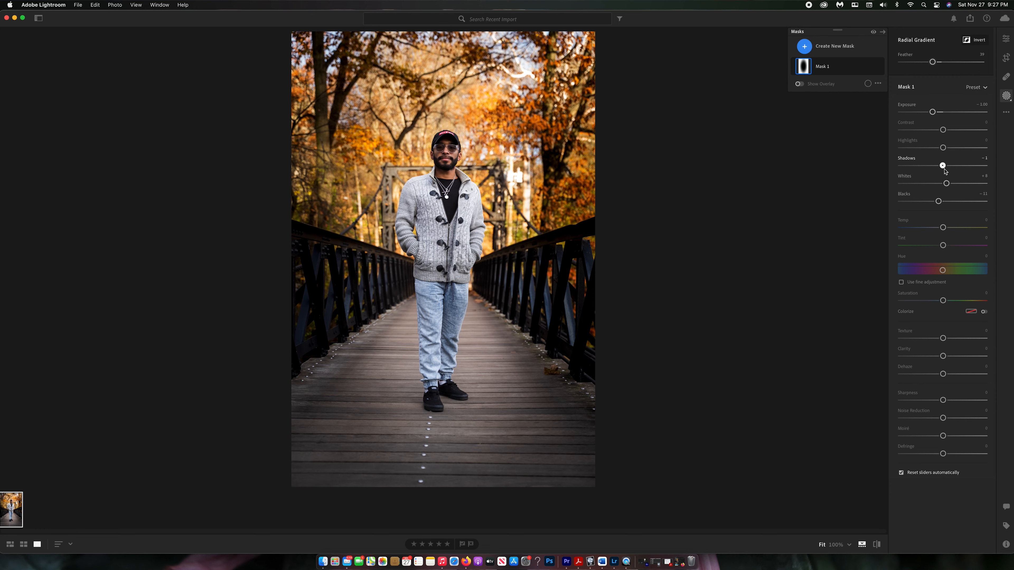